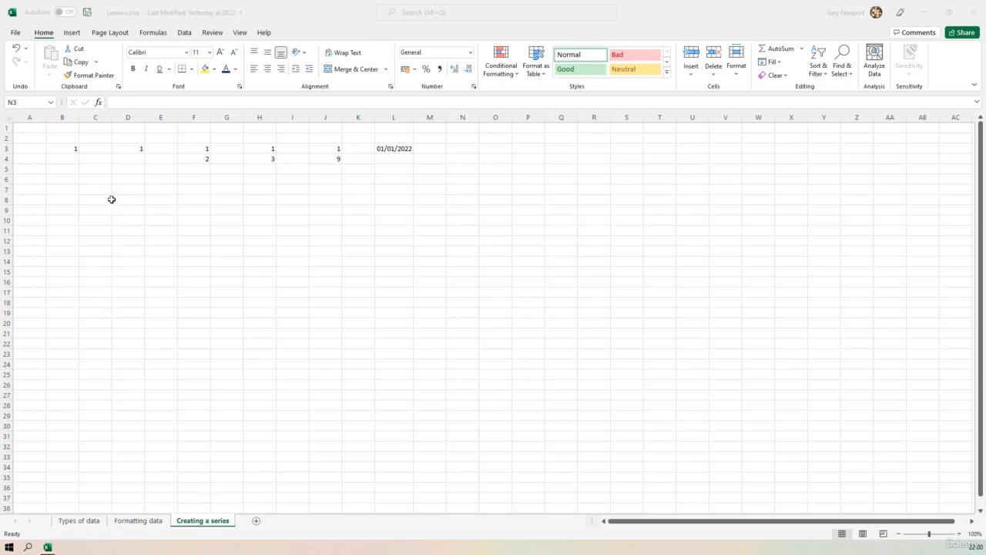
Step: Review the starting values in row 3 of columns B, D, F, H, J and L
click(109, 196)
click(62, 150)
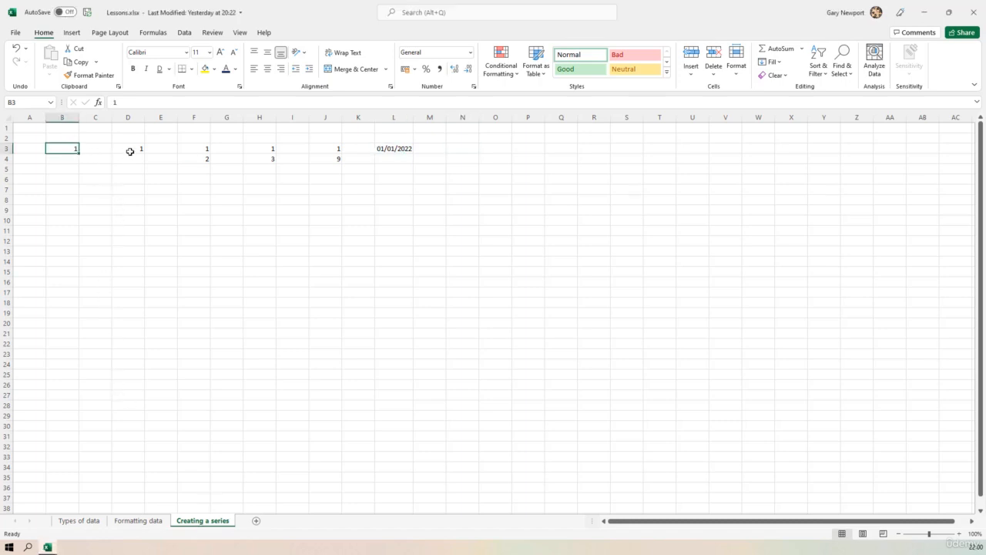
click(130, 152)
click(191, 149)
click(266, 150)
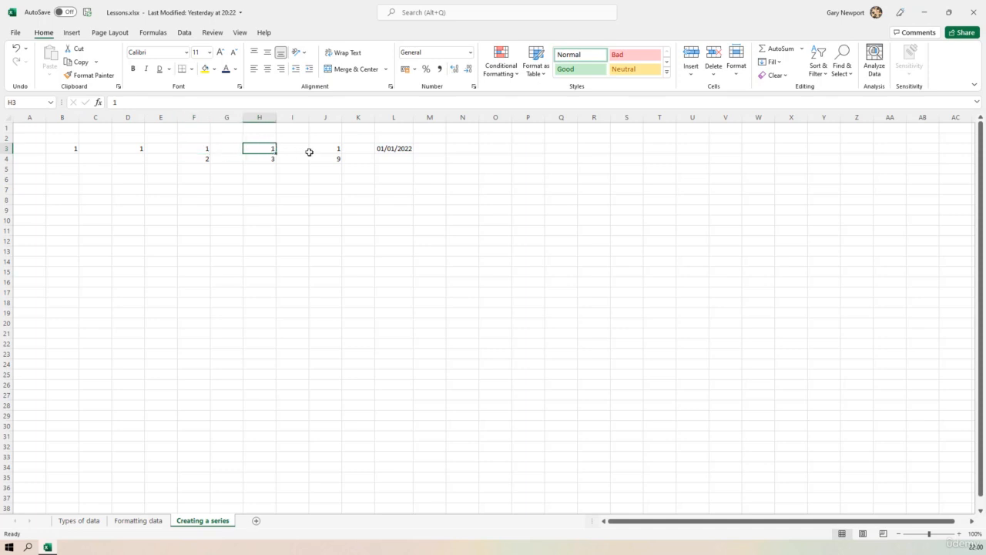
click(332, 151)
click(390, 148)
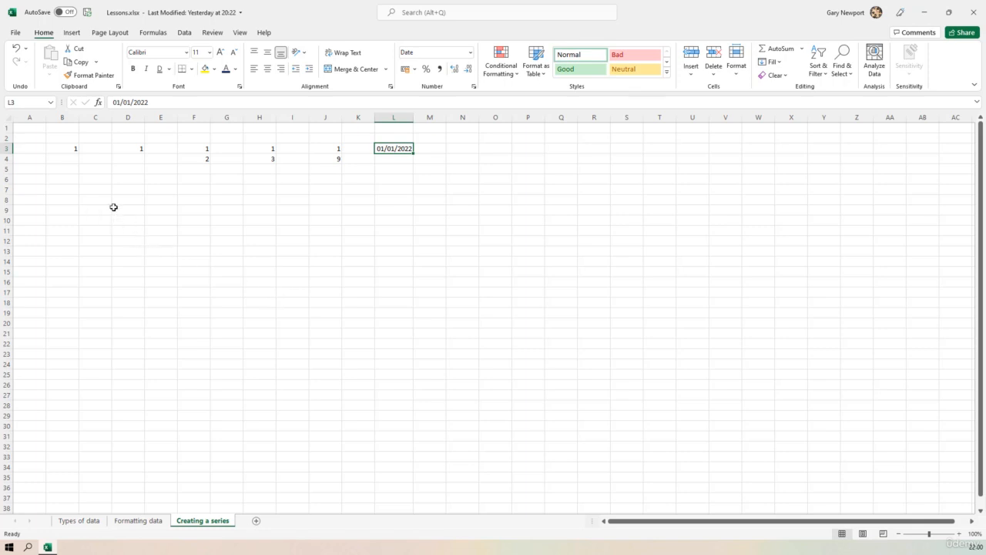
Step: Copy the value 1 from B3 down through B15 using AutoFill
click(61, 146)
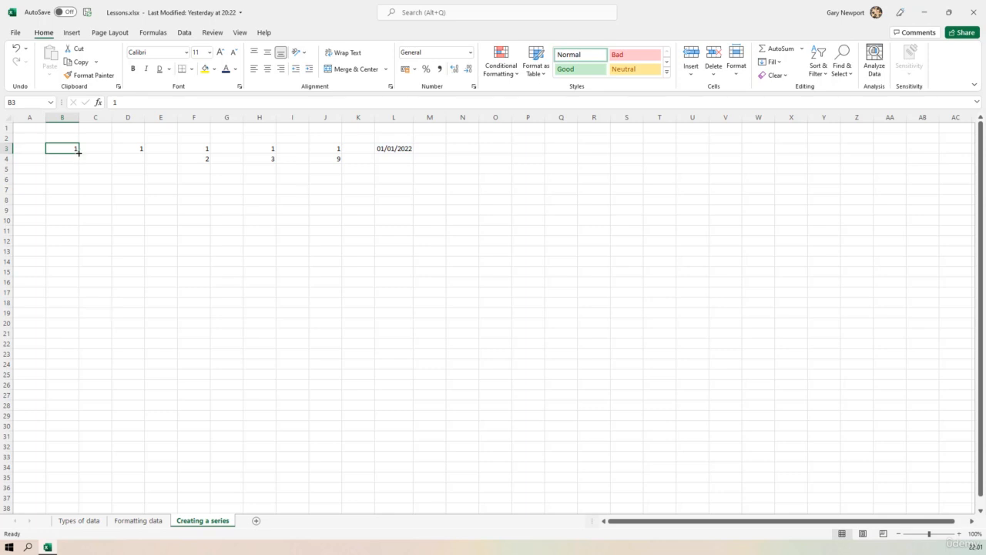
drag(79, 152, 78, 152)
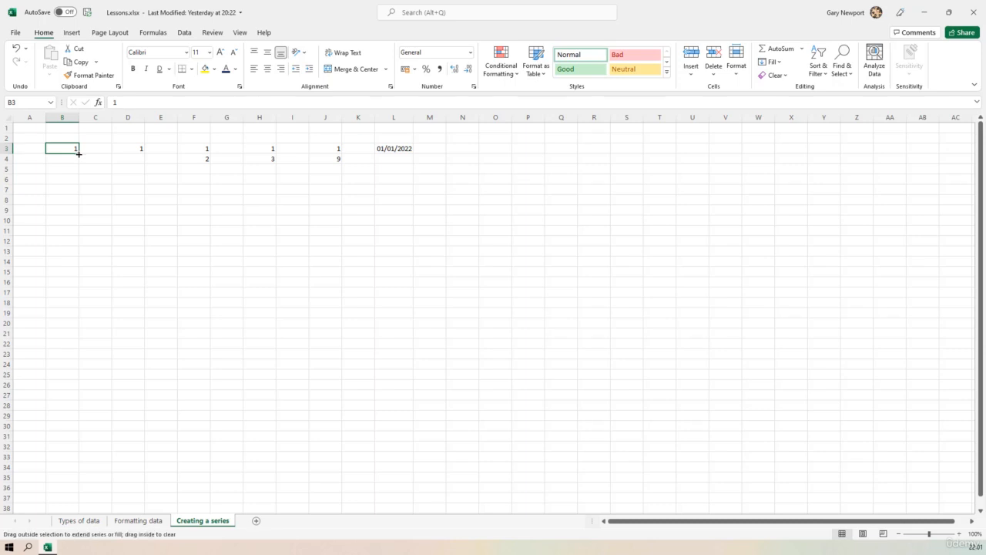
drag(79, 154, 78, 276)
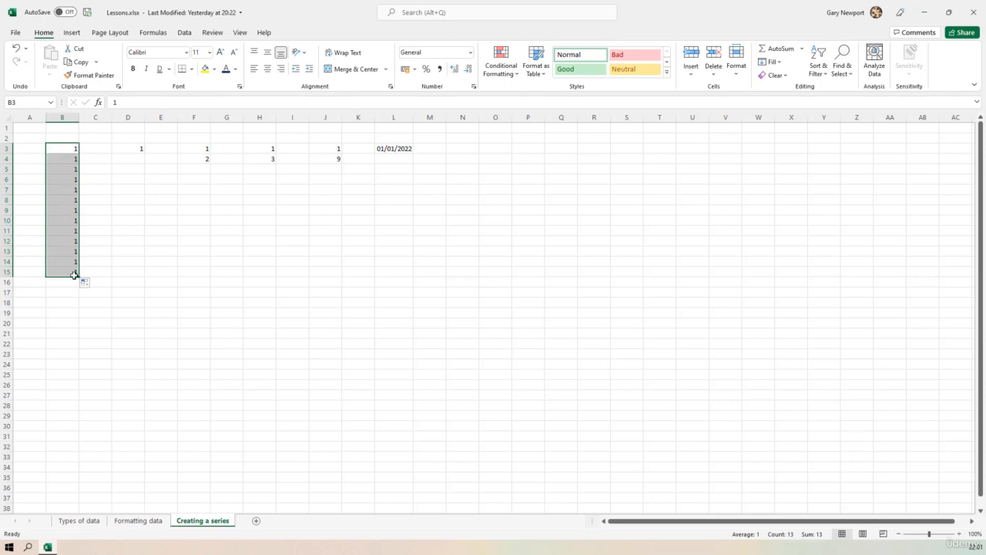
click(101, 211)
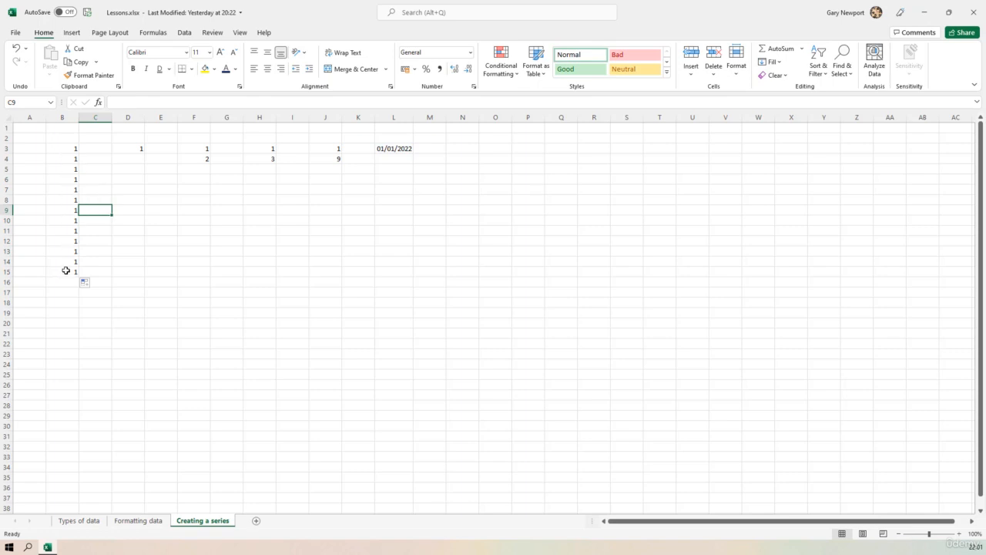
Step: AutoFill D3 down through D15 and set the fill option to Fill Series
click(133, 148)
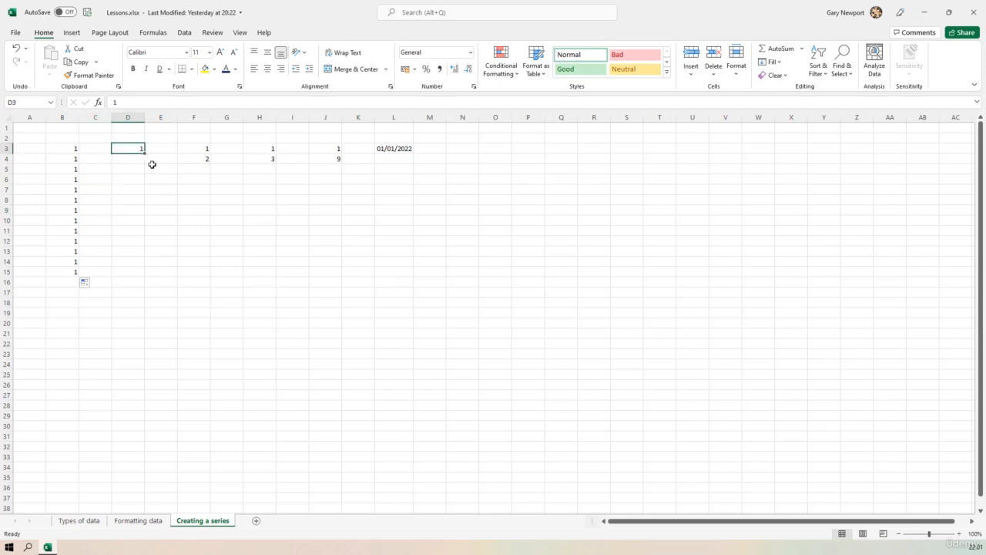
drag(145, 152, 145, 152)
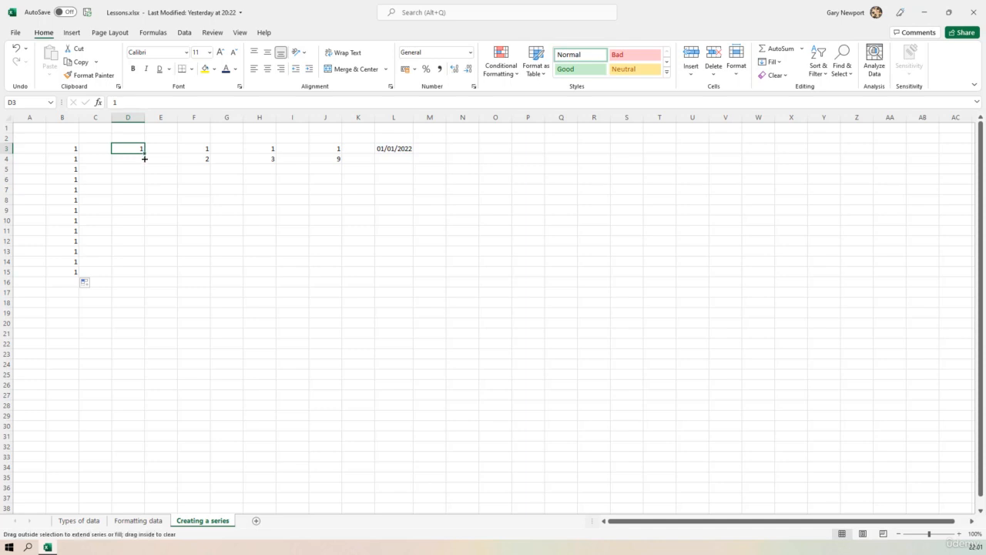
drag(145, 158, 148, 274)
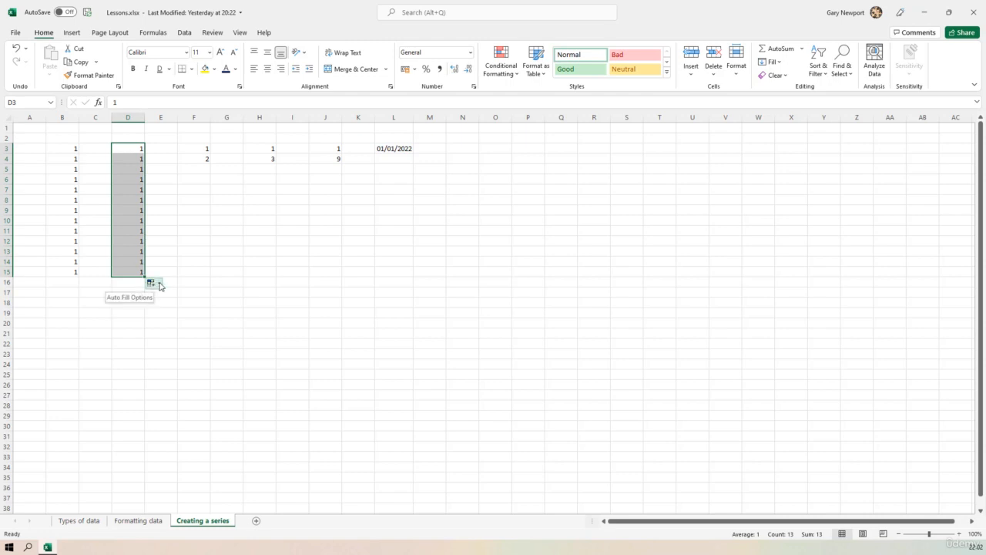
click(160, 284)
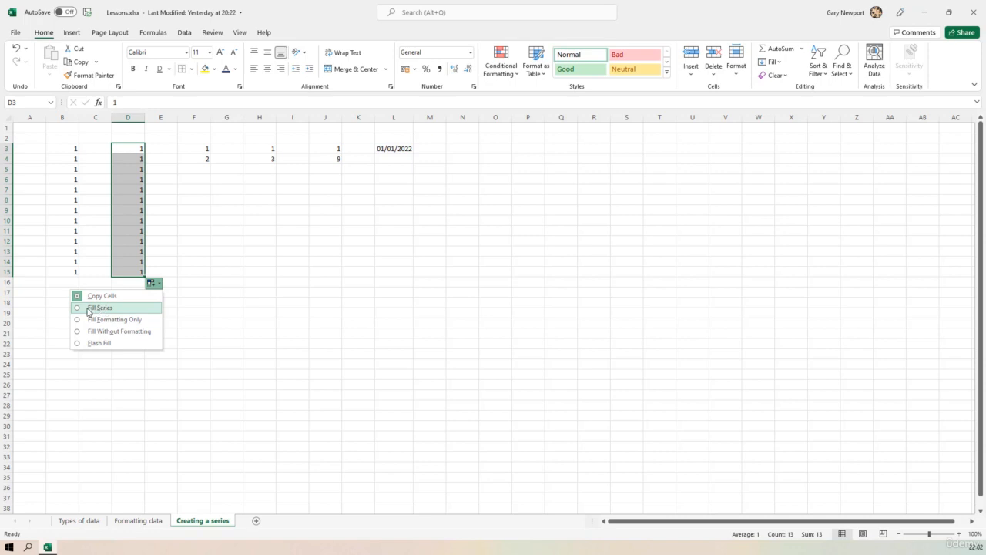
click(77, 309)
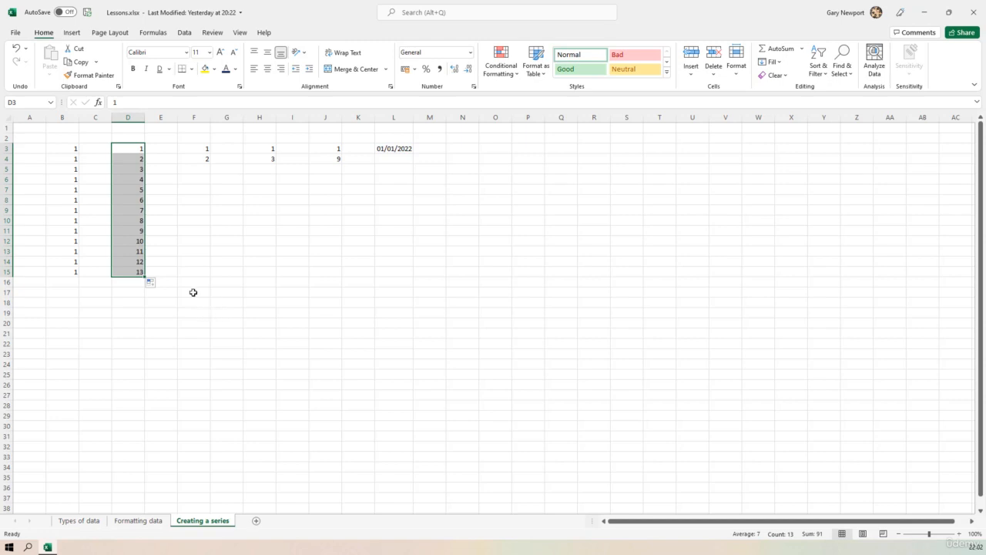
click(165, 202)
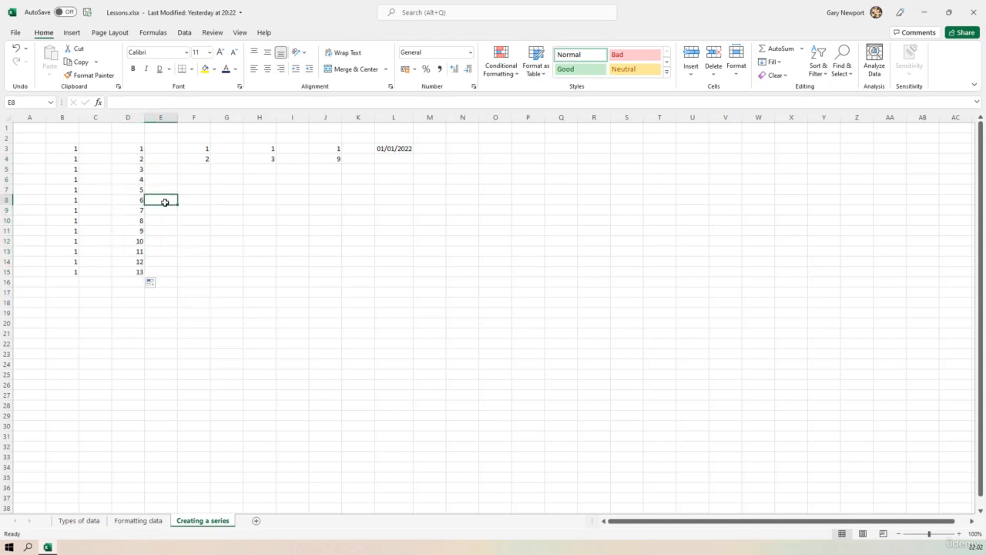
Step: Compare the filled values in columns D and B, and check which AutoFill option is applied to column D
click(128, 147)
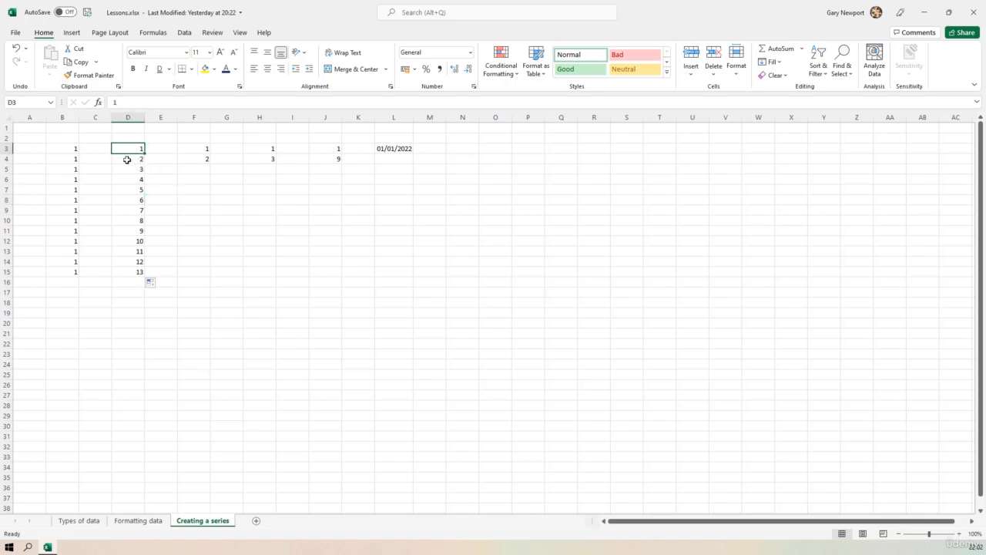
click(129, 160)
click(133, 171)
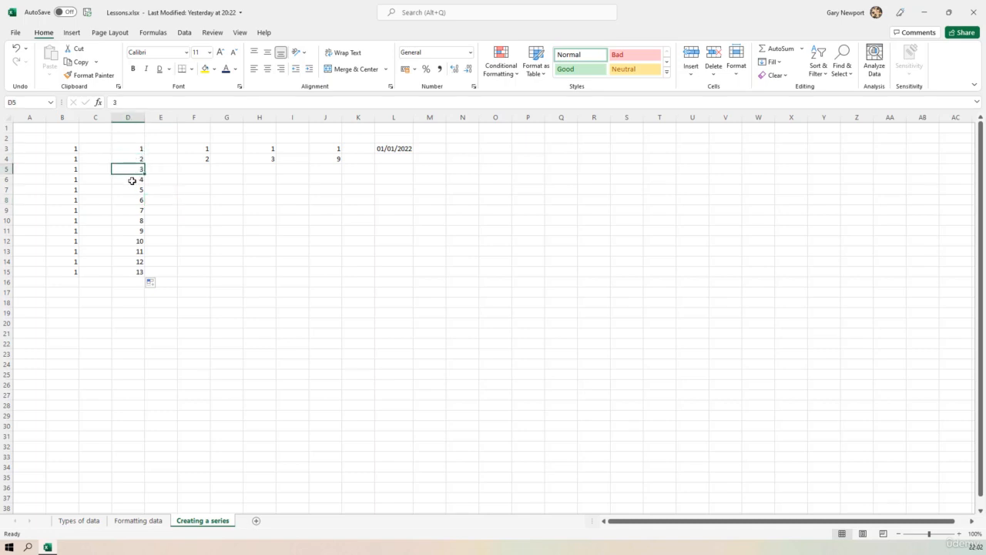
click(134, 181)
click(133, 189)
click(137, 200)
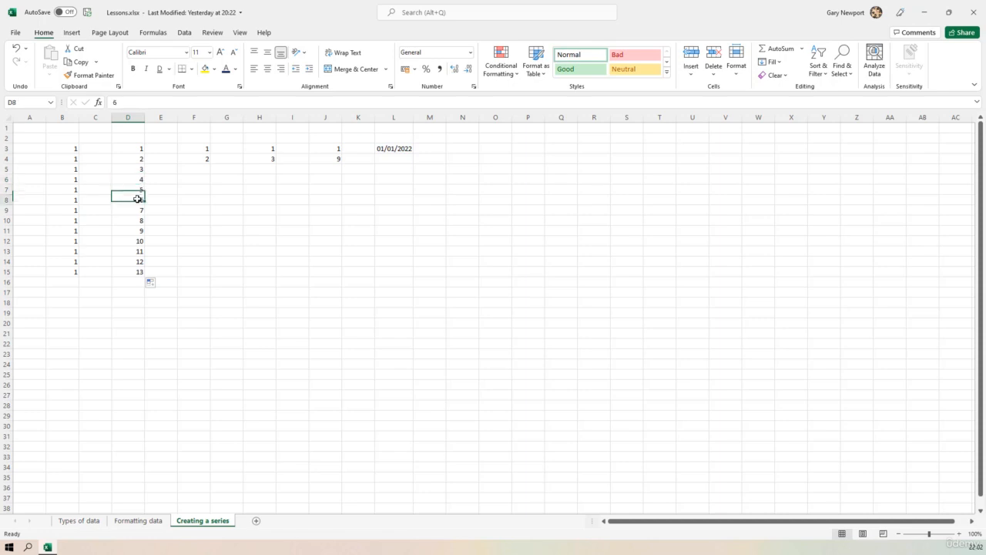
drag(67, 148, 67, 271)
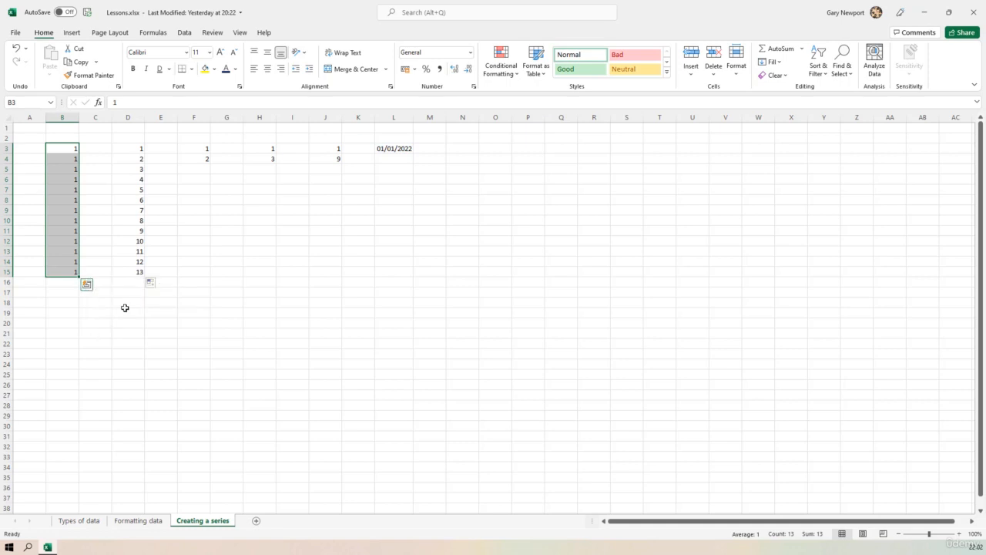
click(157, 286)
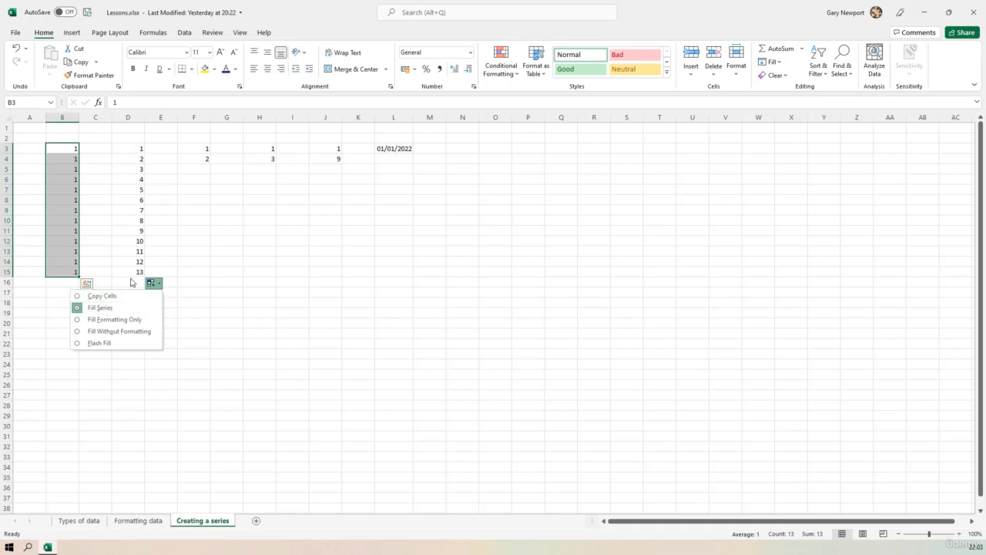
click(233, 280)
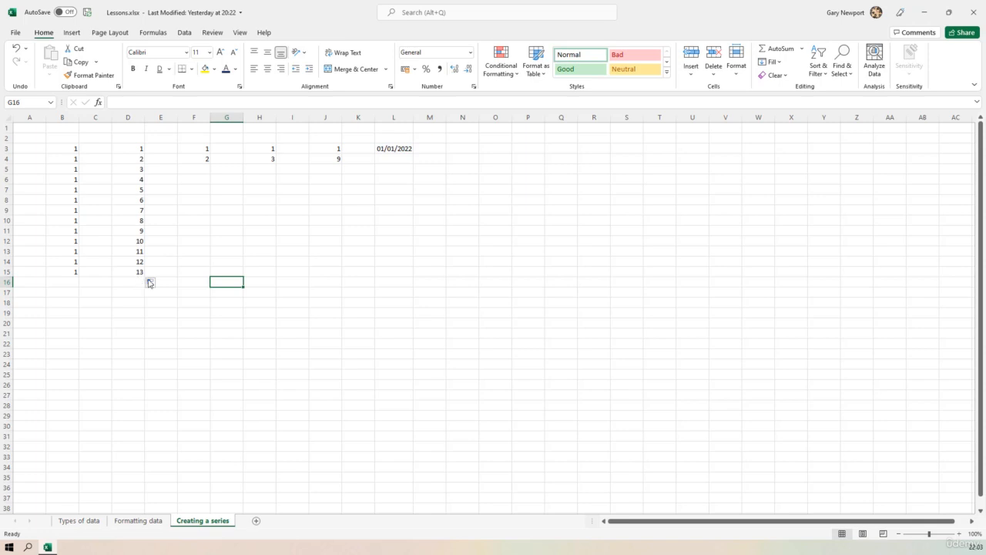
Step: Extend the number pattern in F3:F4 down through F15 using AutoFill
click(189, 148)
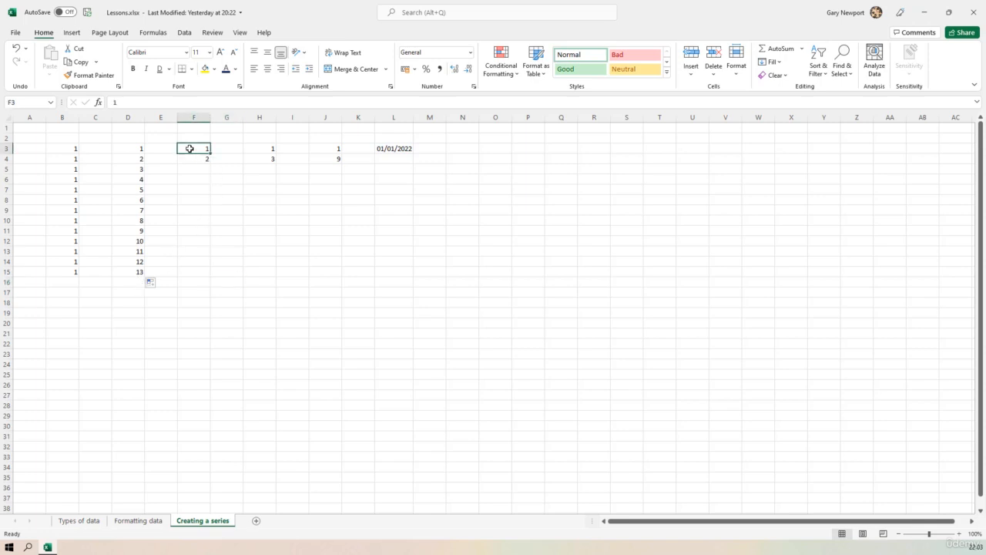
drag(189, 148, 190, 158)
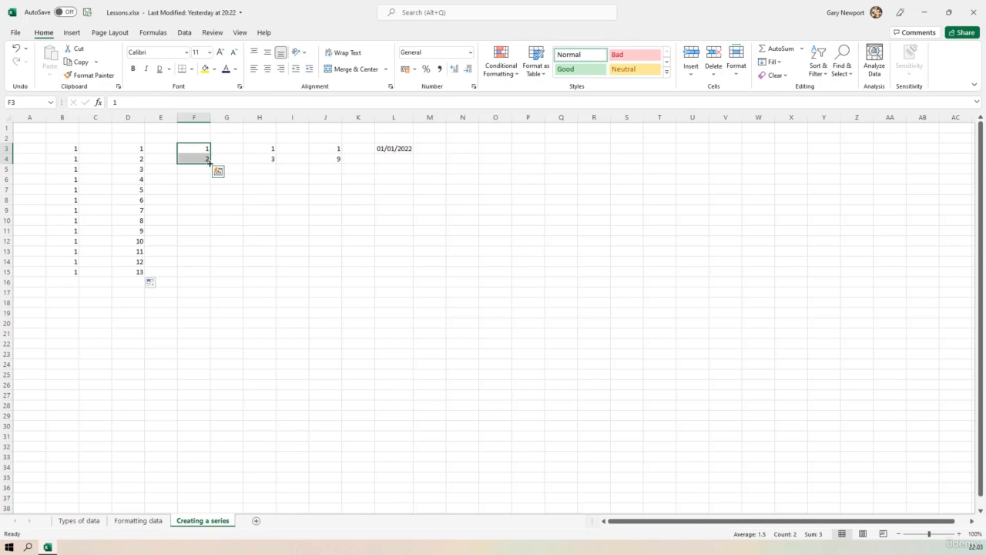
drag(210, 163, 209, 164)
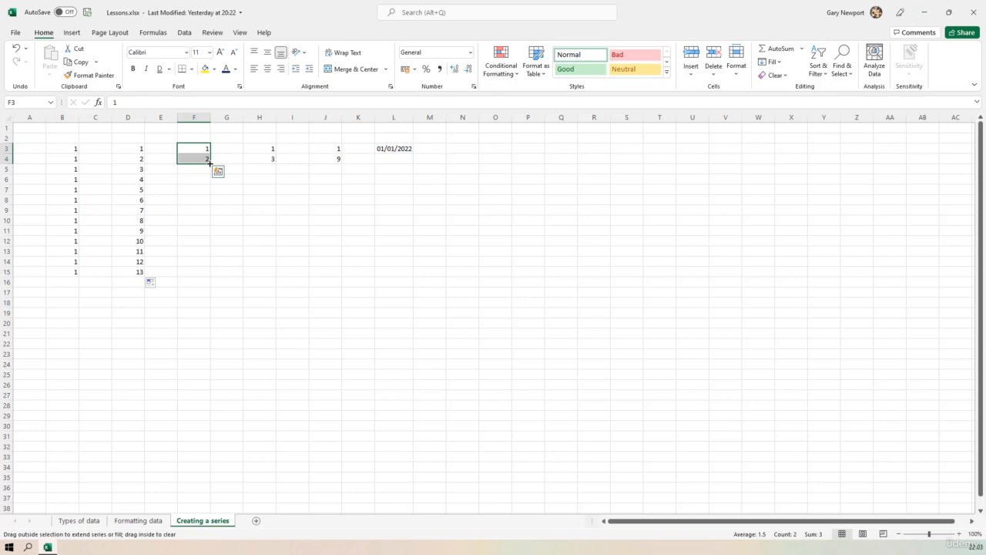
drag(209, 163, 209, 276)
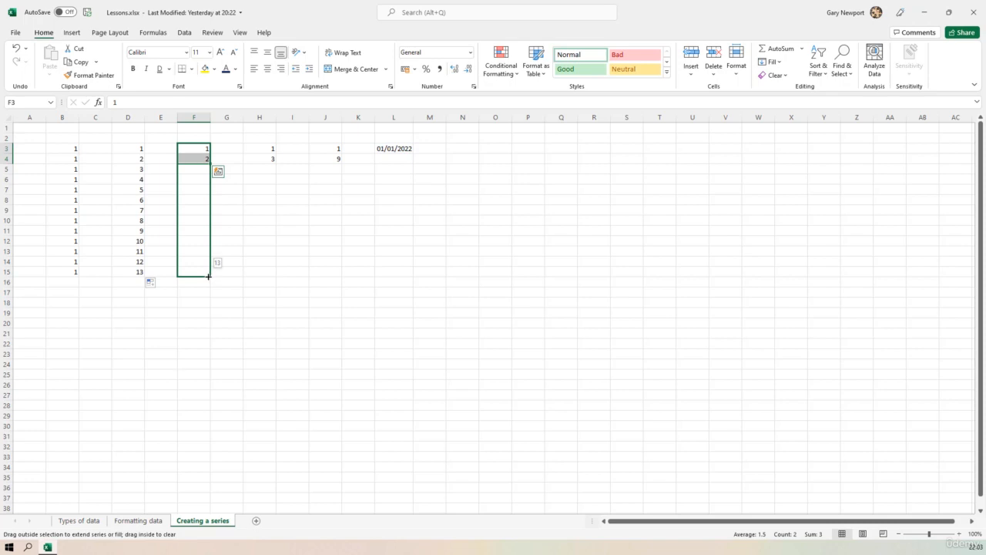
drag(208, 276, 208, 276)
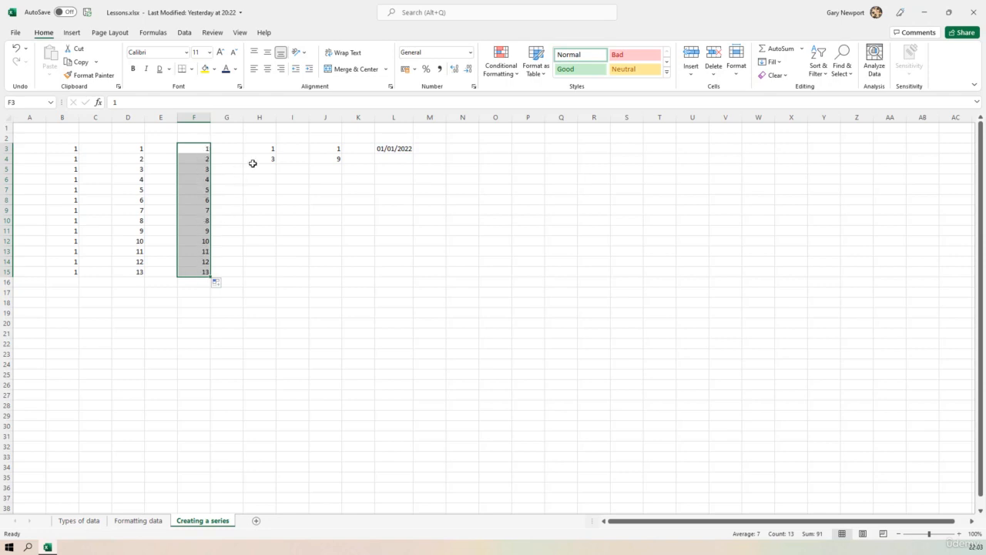
Step: Extend the number patterns starting in H3:H4 and J3:J4 down through row 15 using AutoFill
drag(265, 148, 265, 158)
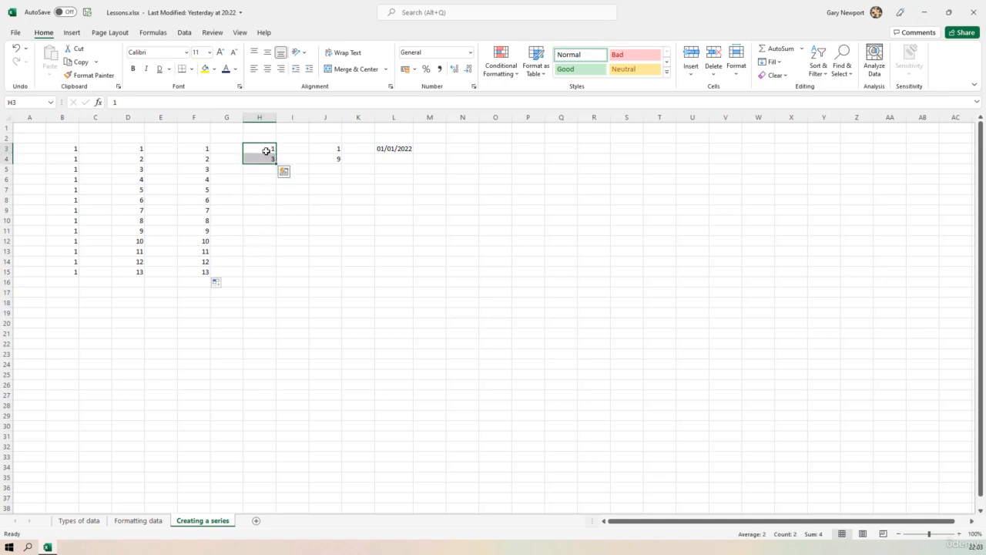
drag(278, 163, 278, 275)
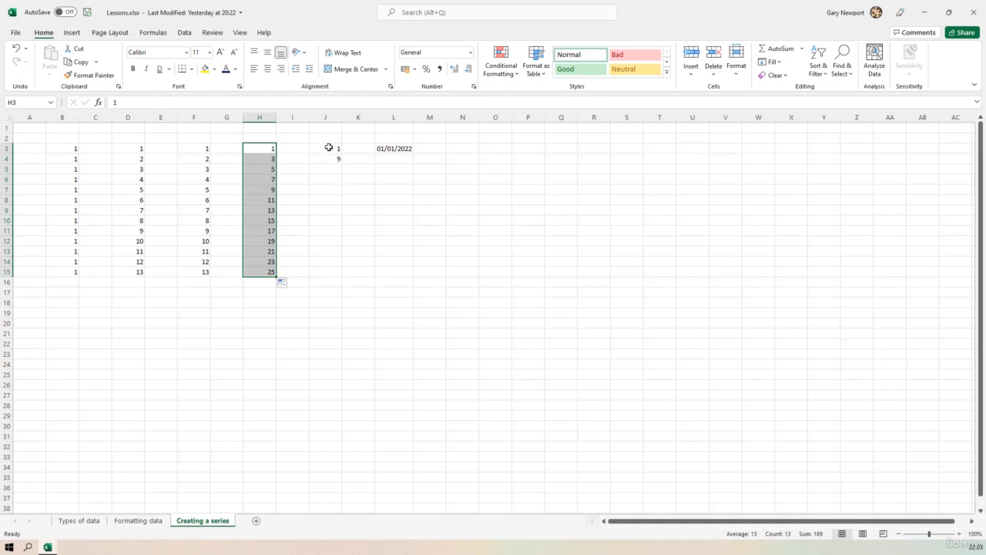
drag(329, 148, 344, 275)
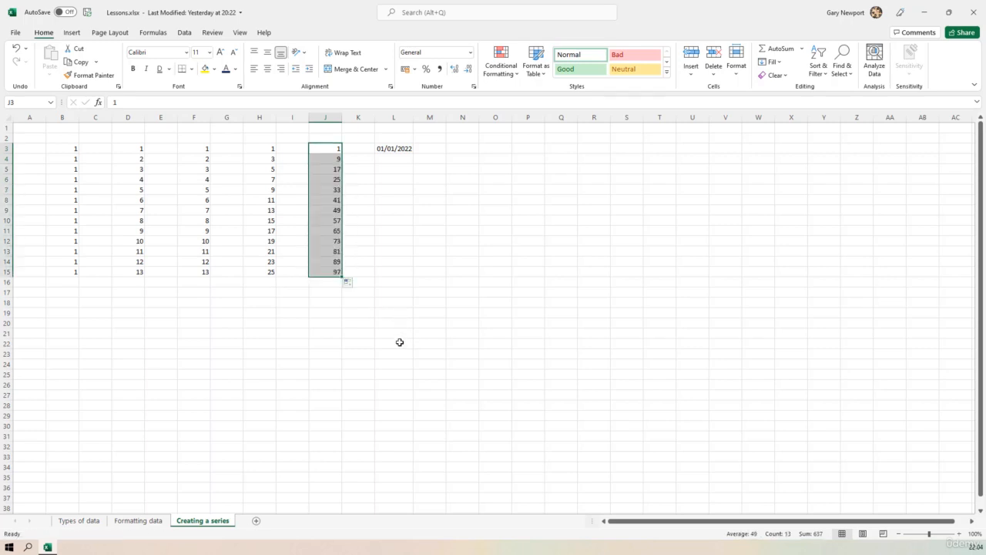
Step: AutoFill the date in L3 down through L15 and set the fill option to Fill Months
click(404, 151)
drag(414, 152, 410, 277)
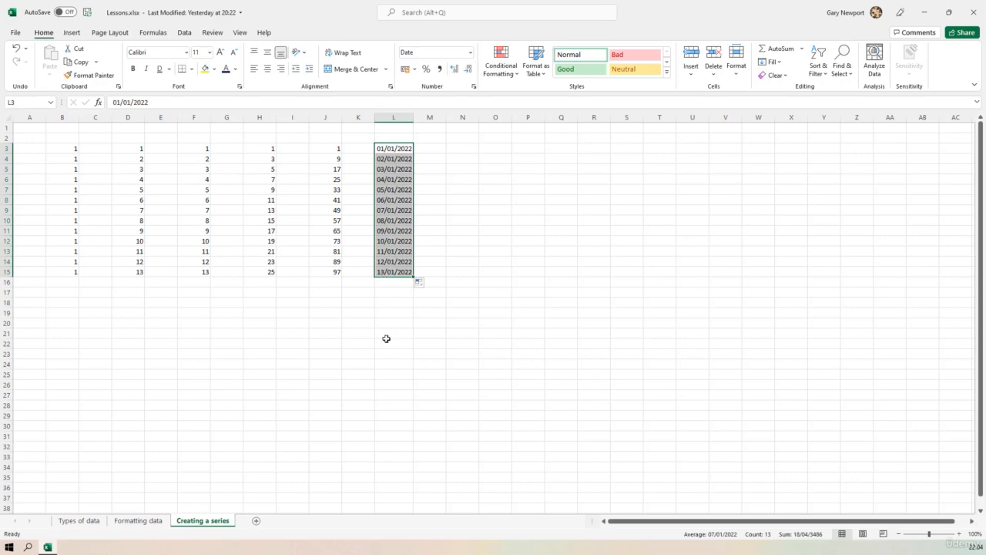
click(428, 284)
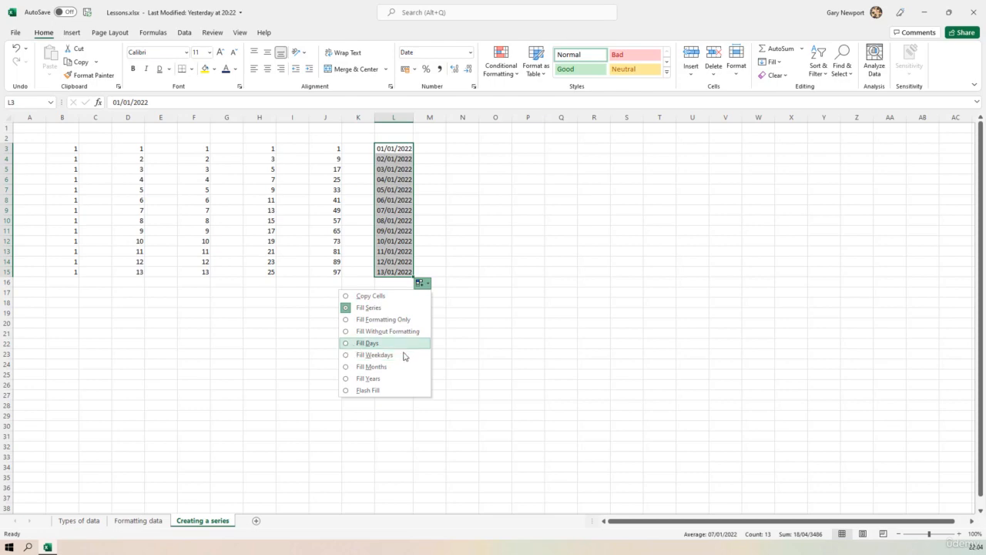
click(346, 368)
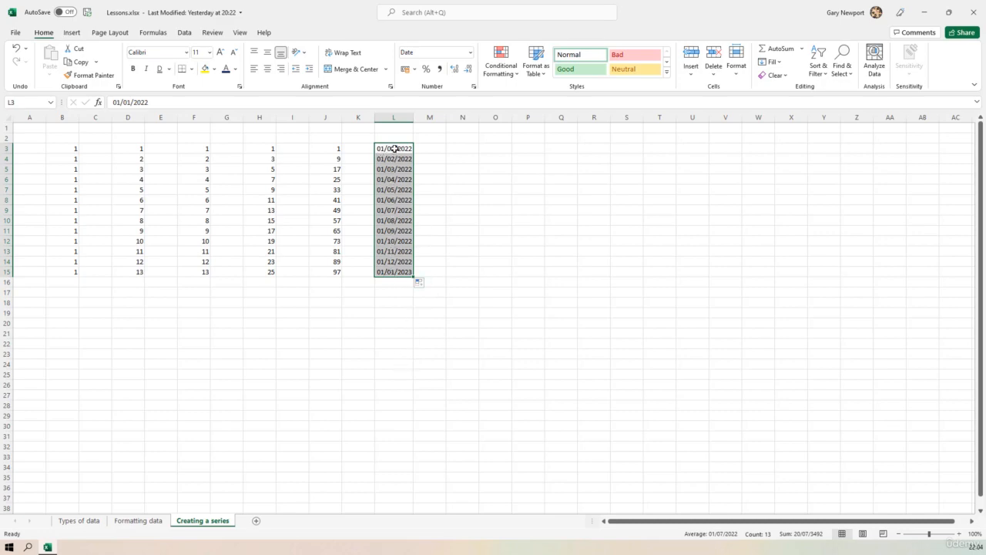
Step: Change the date series in L3:L15 to Fill Years
click(423, 284)
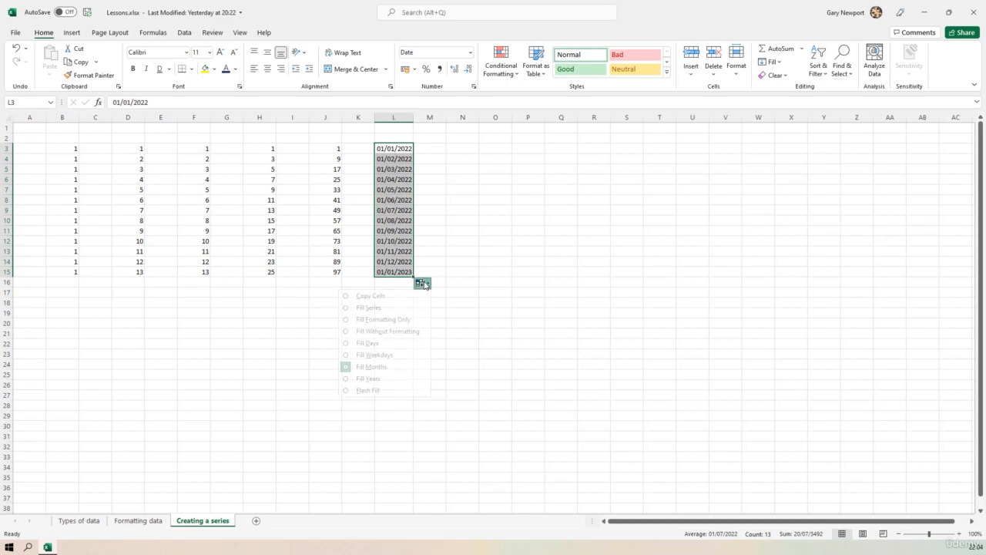
click(371, 379)
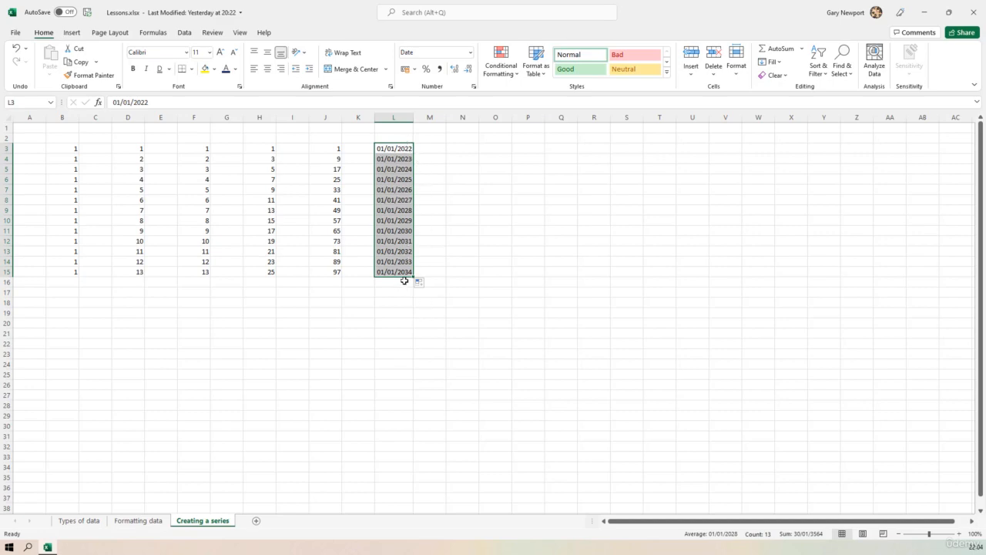
click(428, 286)
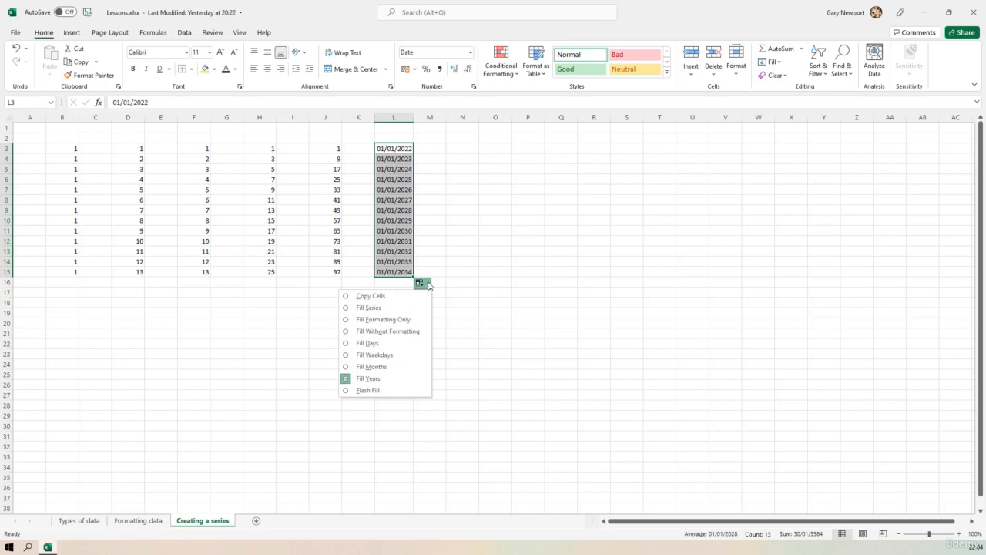
click(476, 223)
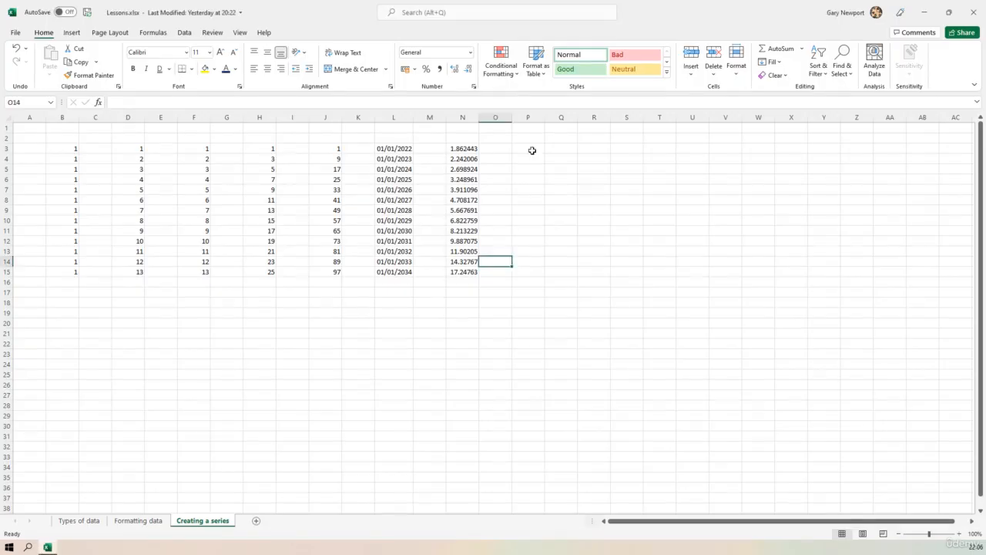
Step: Enter the starting values 1 in P3 and 2 in P4
click(532, 149)
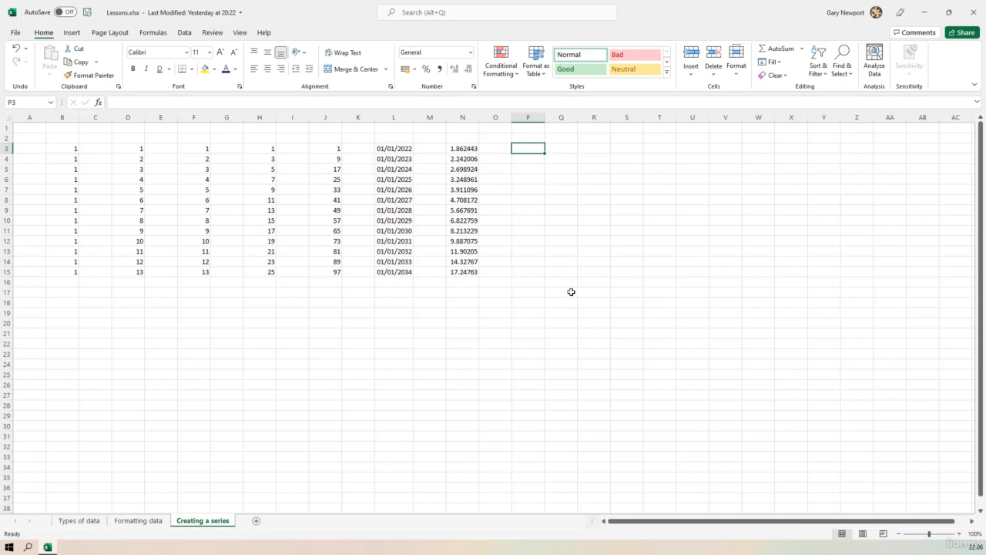
text(1)
key(Return)
text(2)
key(Return)
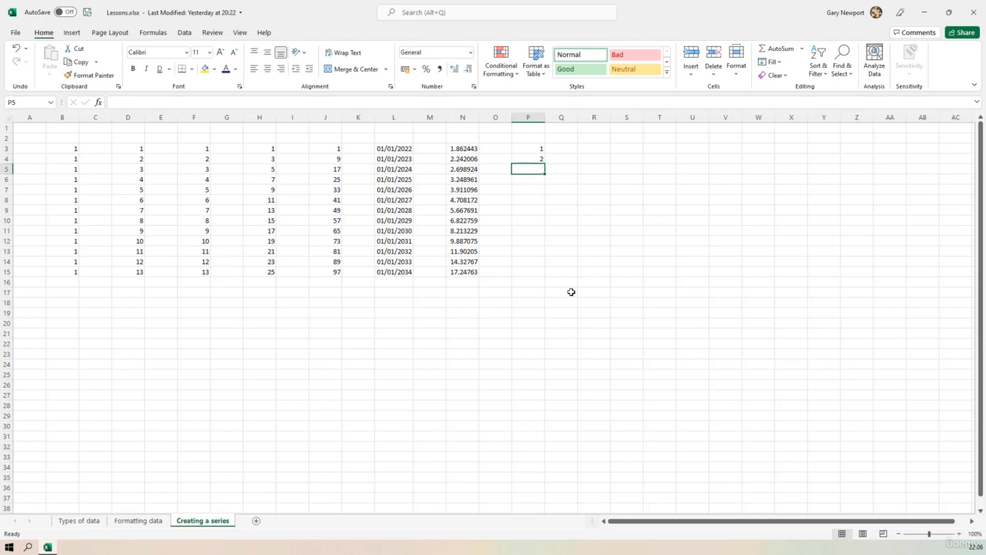
Step: Extend P3:P4 down through P15 with AutoFill, using the Growth Trend option
drag(525, 150, 524, 158)
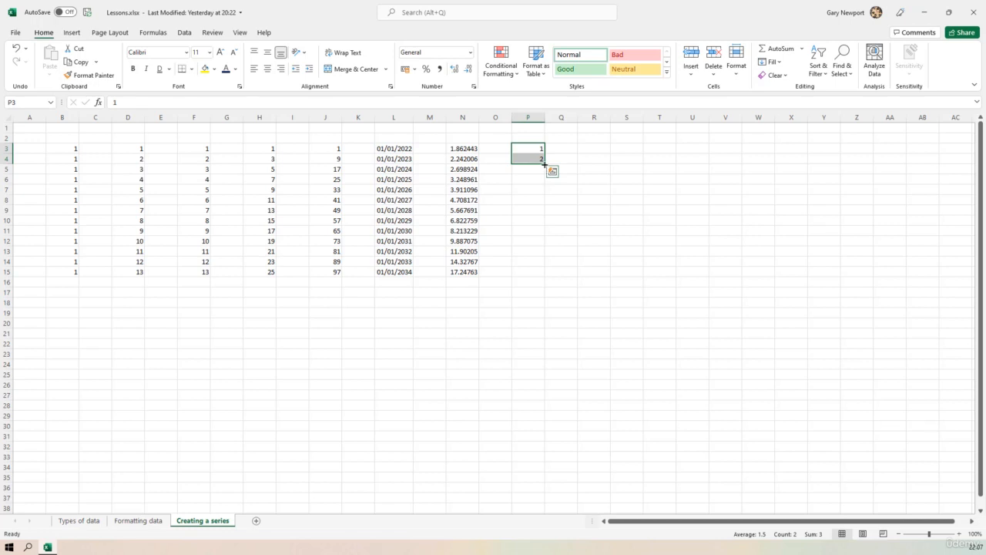
drag(544, 164, 545, 164)
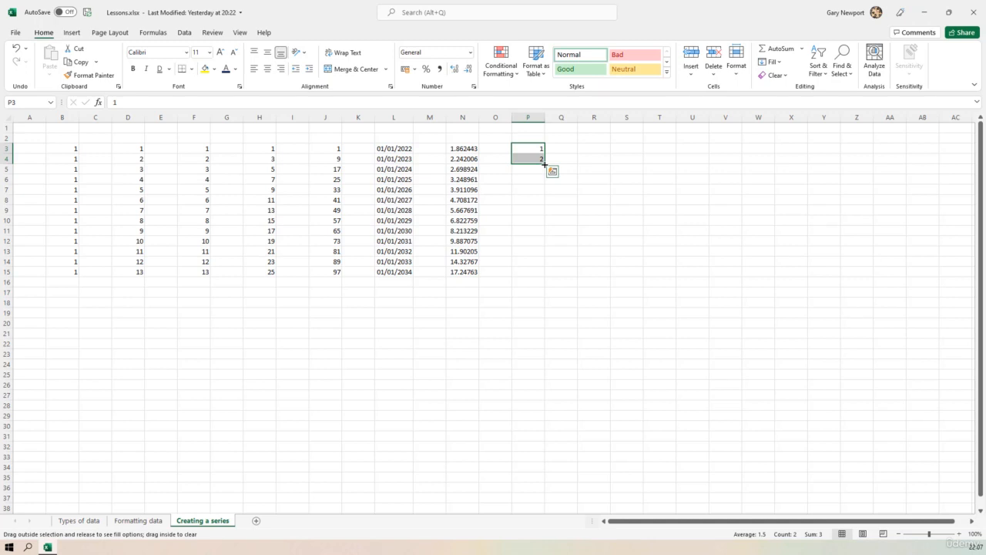
drag(545, 164, 544, 281)
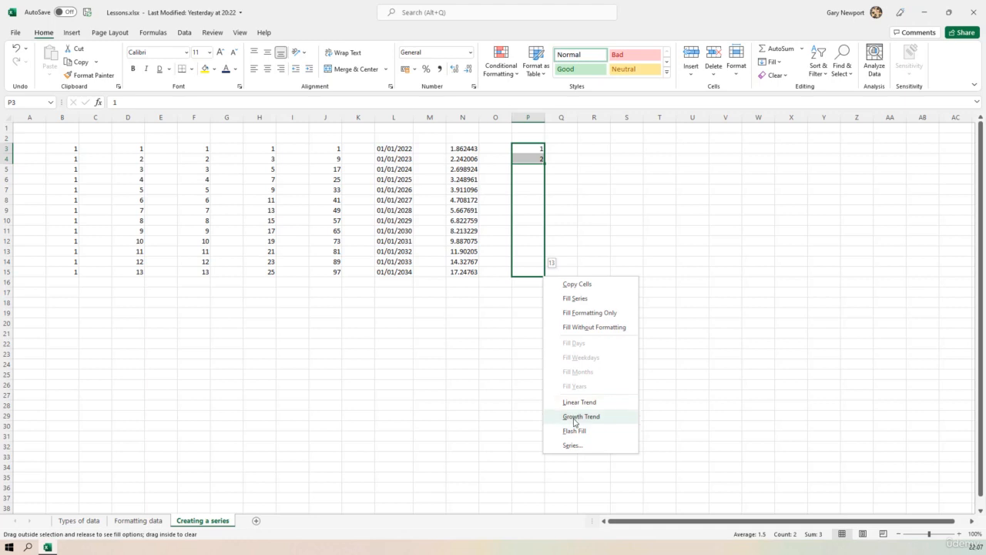
click(574, 416)
click(589, 210)
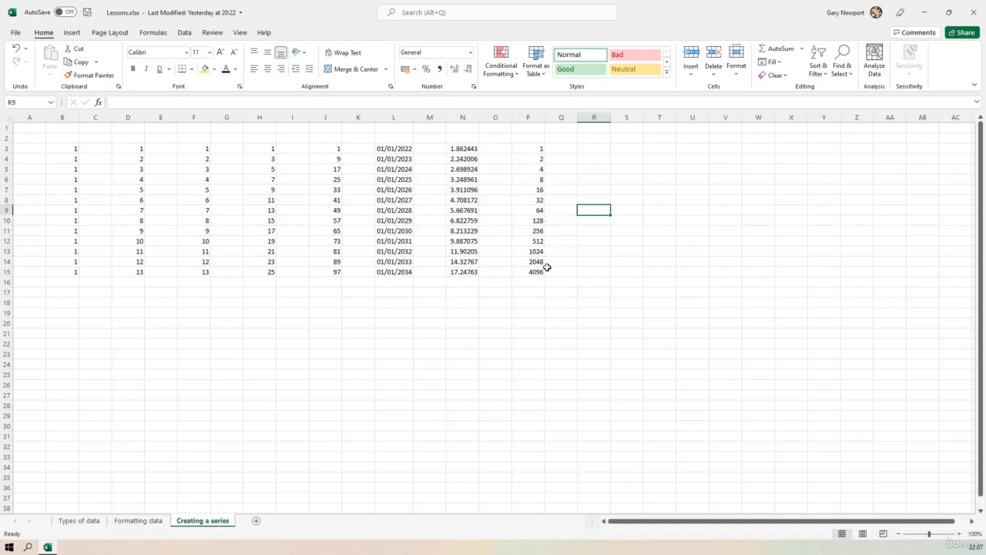
Step: Enter 1 in R3 and 3 in R4, and AutoFill them down through R15 as a Growth Trend
click(588, 150)
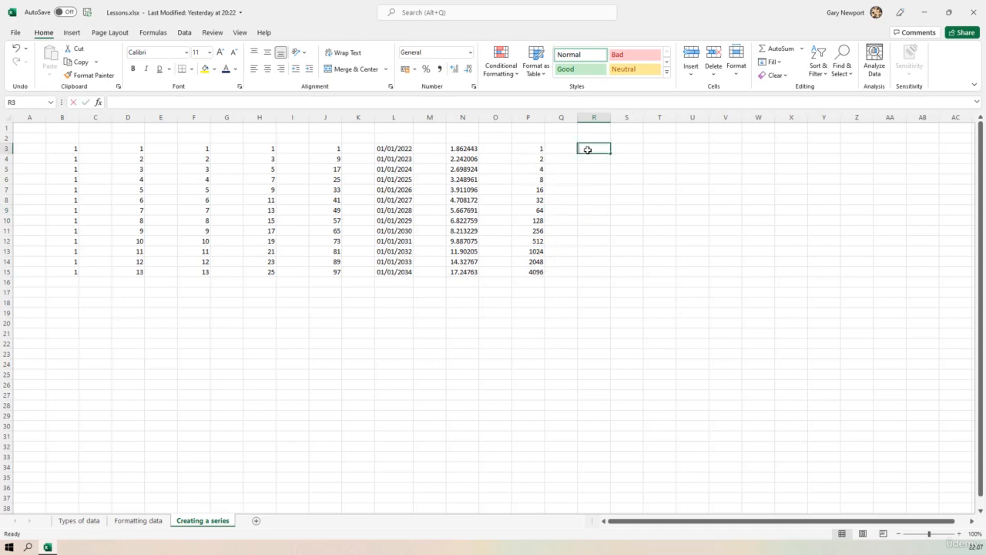
text(1)
key(Return)
text(3)
key(Return)
drag(587, 150, 589, 157)
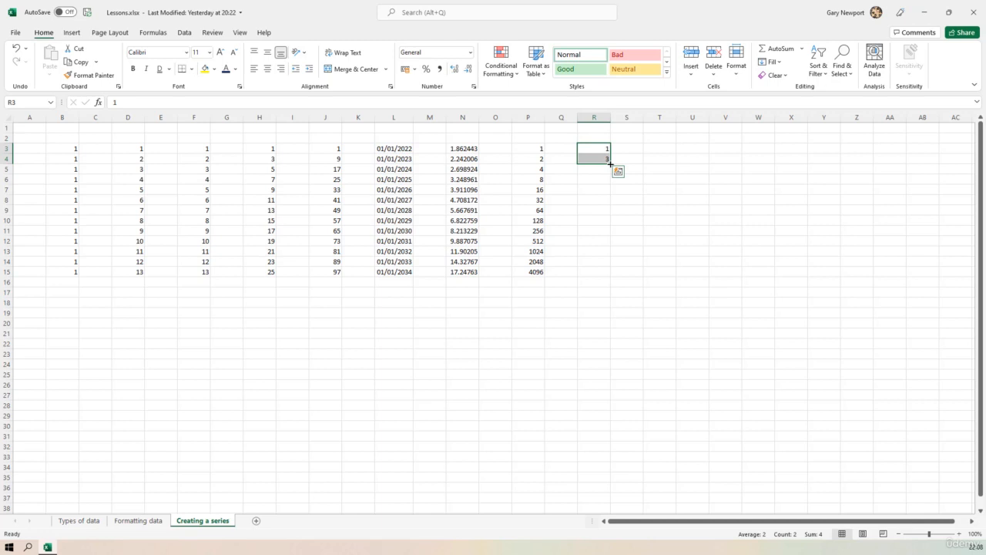
drag(610, 164, 612, 283)
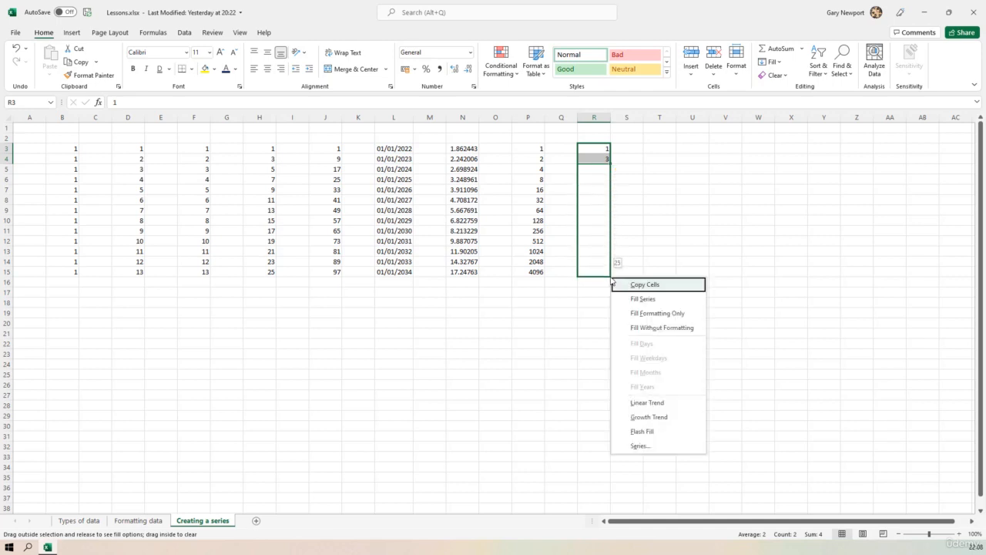
click(649, 417)
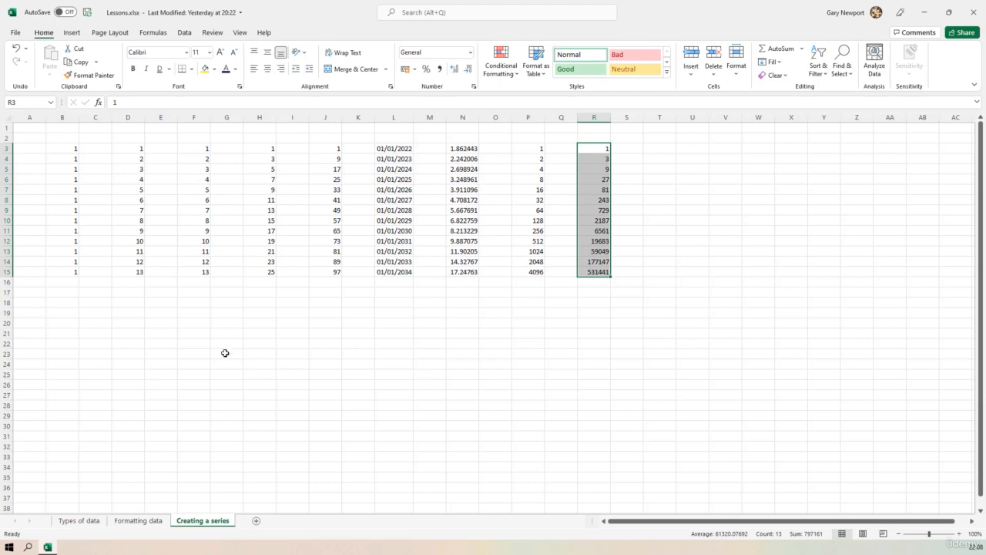
Step: Enter Monday in B21 and AutoFill the weekday names across through H21
click(64, 336)
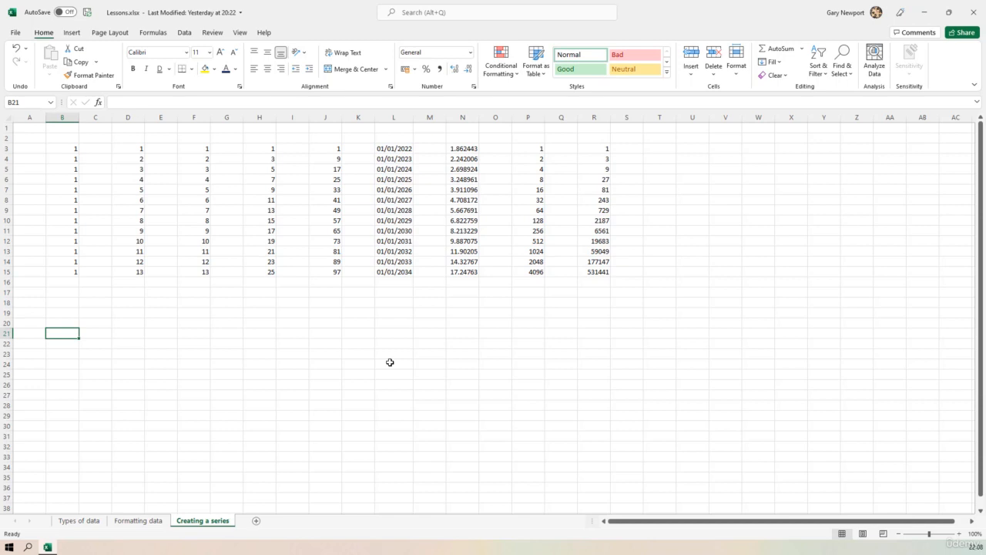
text(Monday)
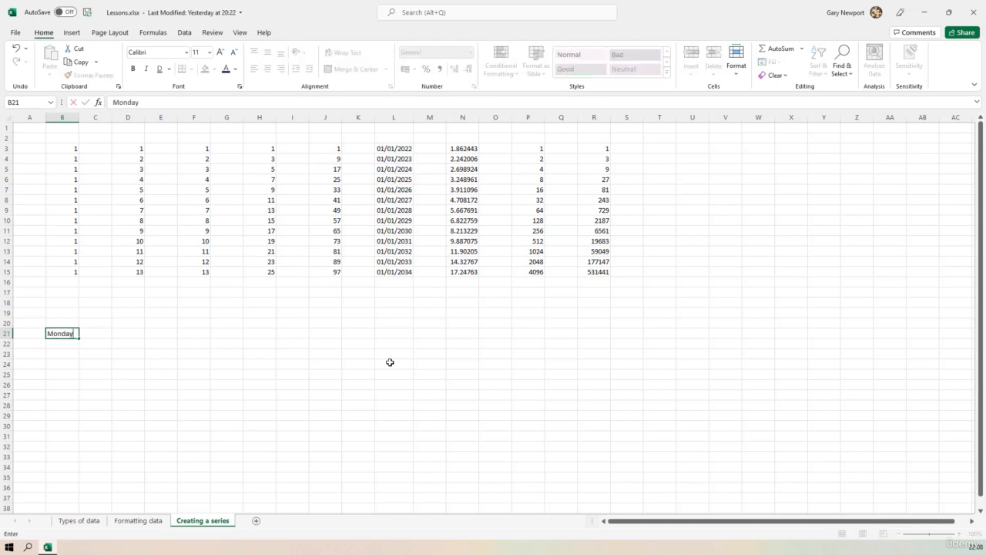
key(Return)
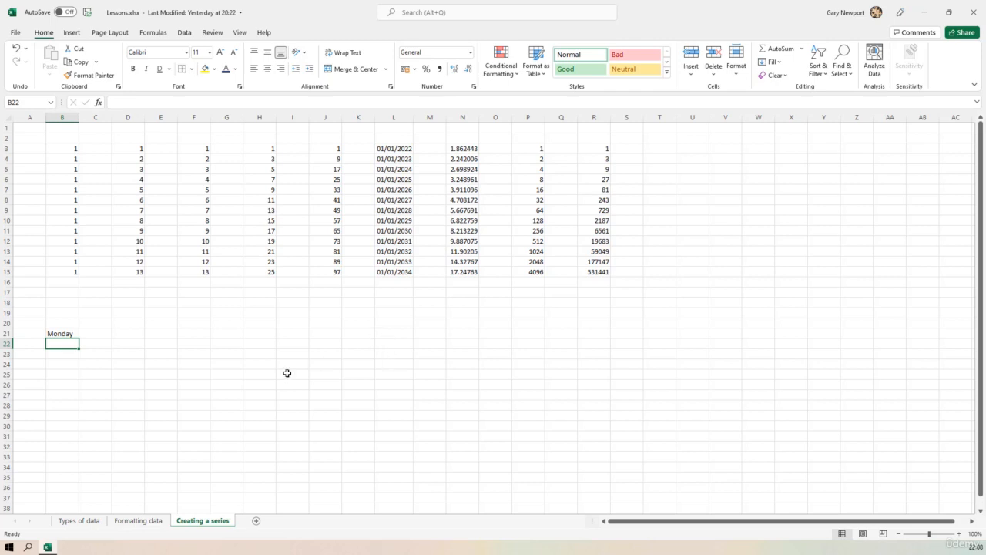
click(63, 334)
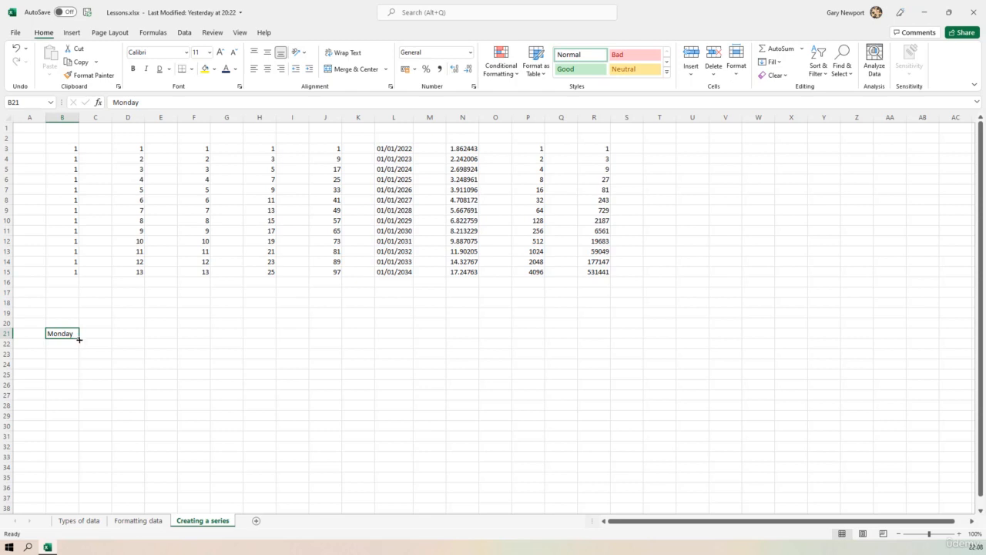
drag(78, 339, 199, 343)
drag(222, 342, 273, 336)
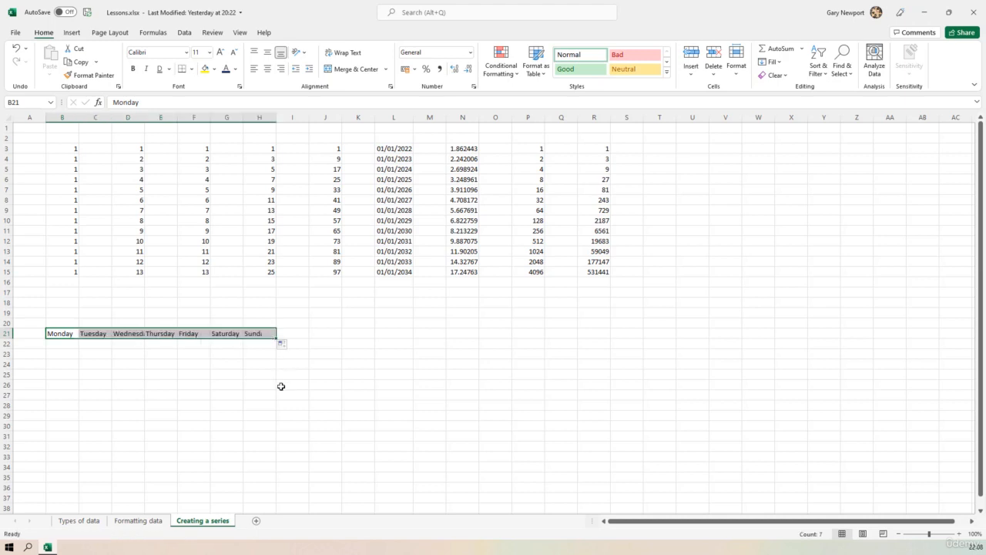
Step: Enter January in B23 and AutoFill the month names across through M23
click(66, 353)
text(January)
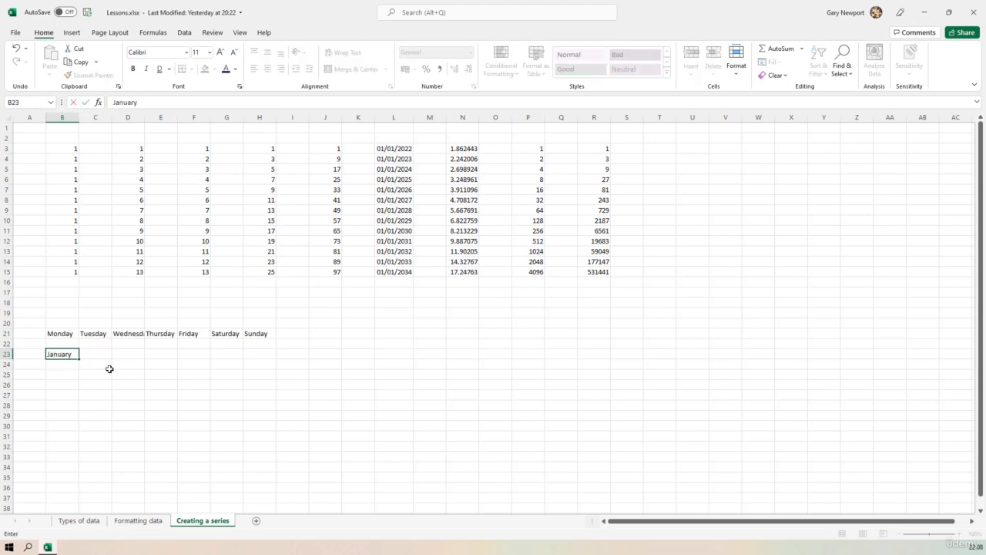
key(Return)
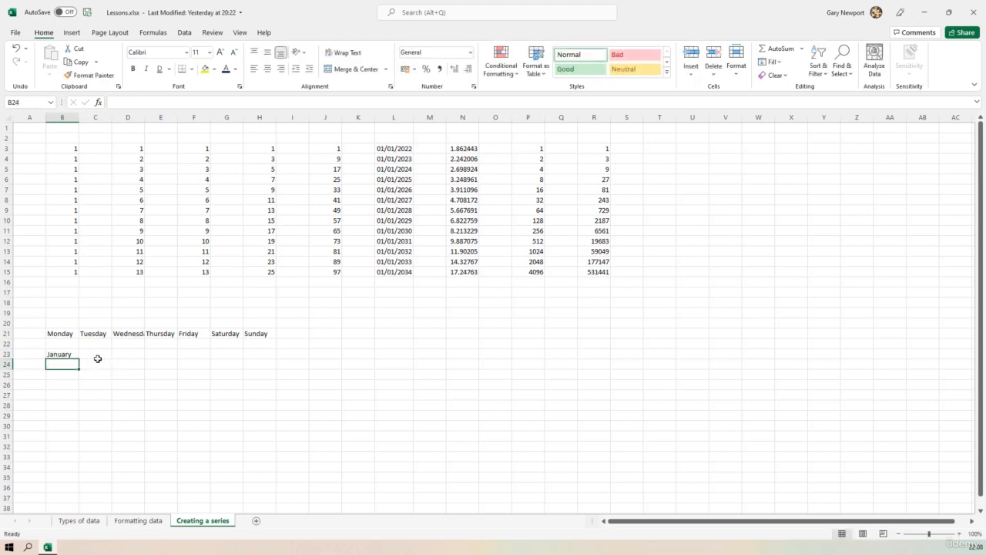
click(65, 352)
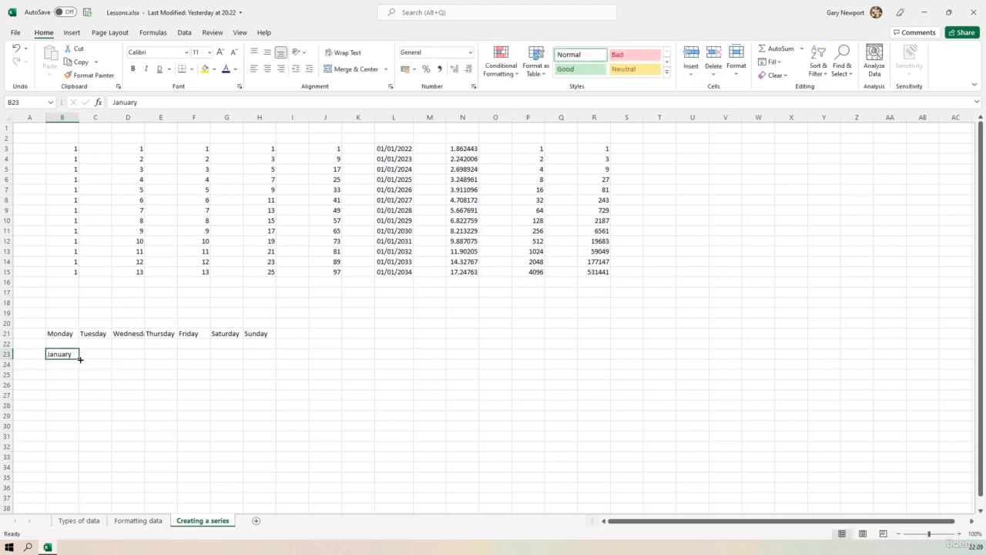
drag(78, 358, 443, 360)
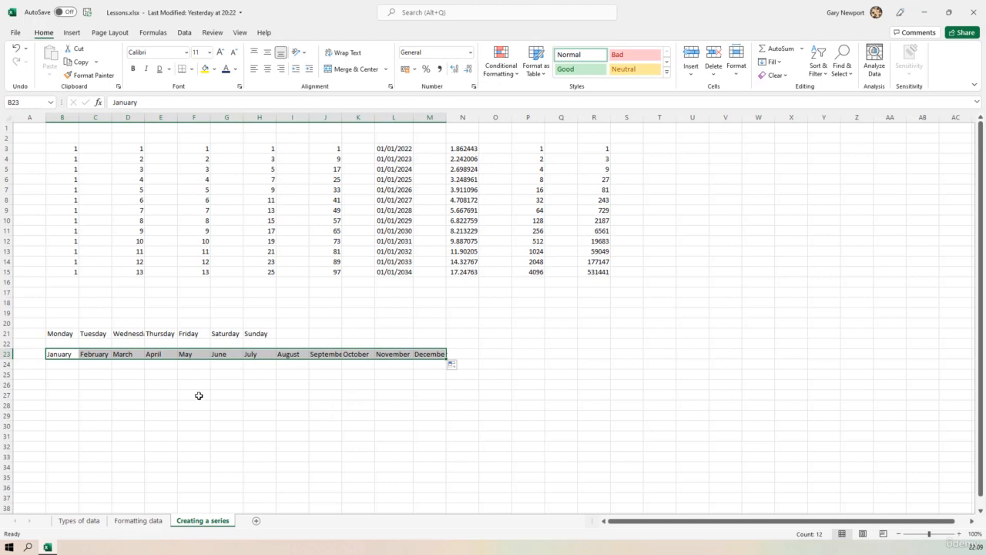
Step: Enter Jan in B25 and AutoFill the abbreviated month names across through M25
click(57, 373)
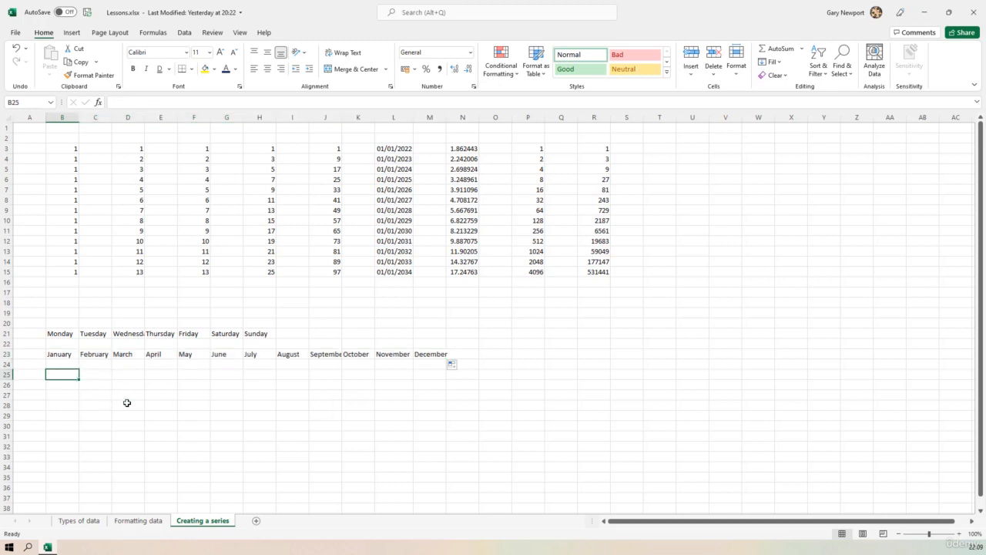
text(Jan)
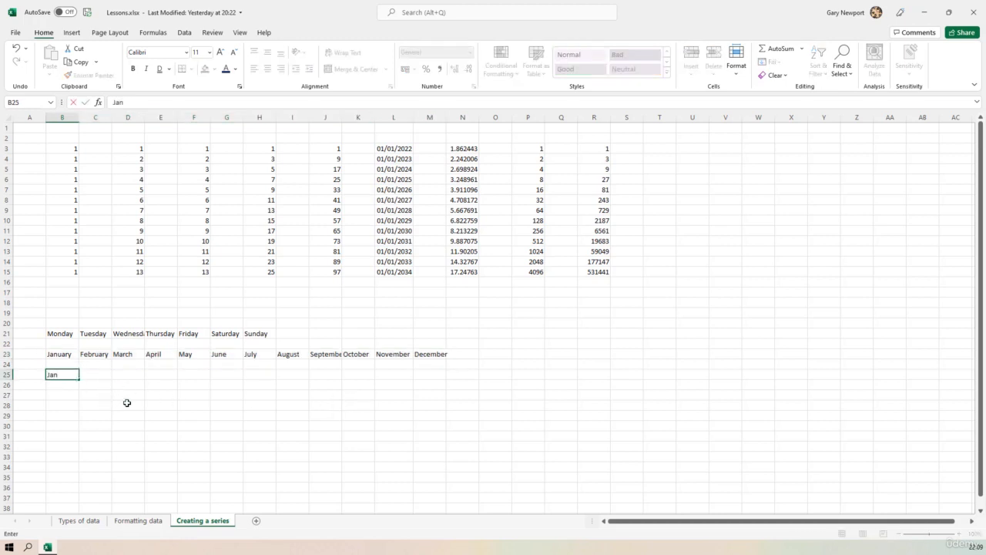
key(ctrl+Return)
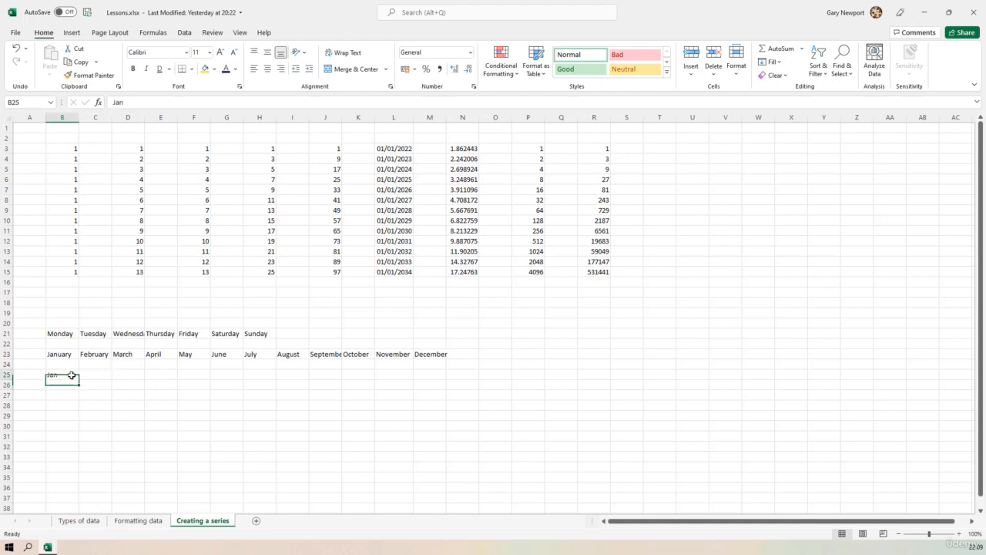
drag(79, 383, 445, 376)
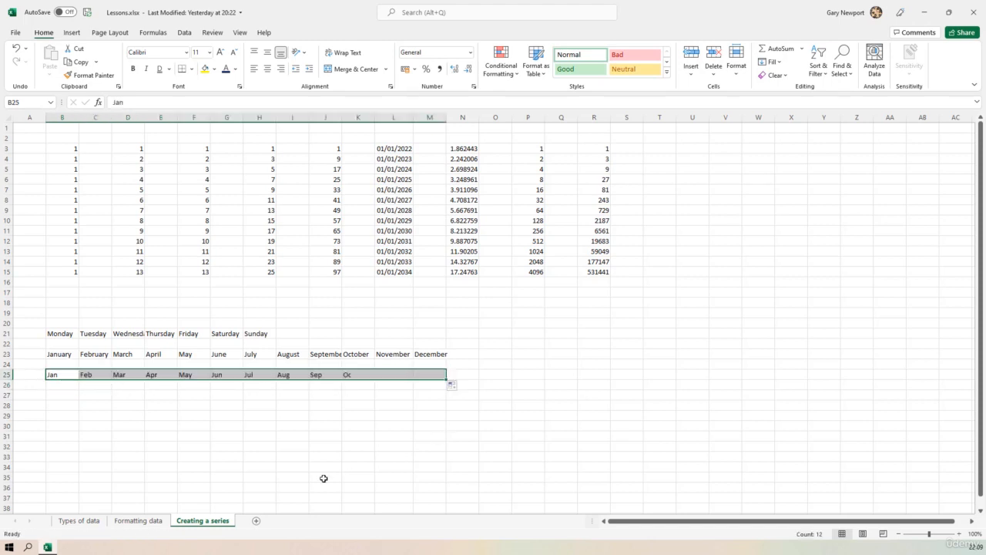
Step: Enter Mon in B27 and AutoFill the abbreviated weekday names across through H27
click(60, 394)
text(Mon)
key(Return)
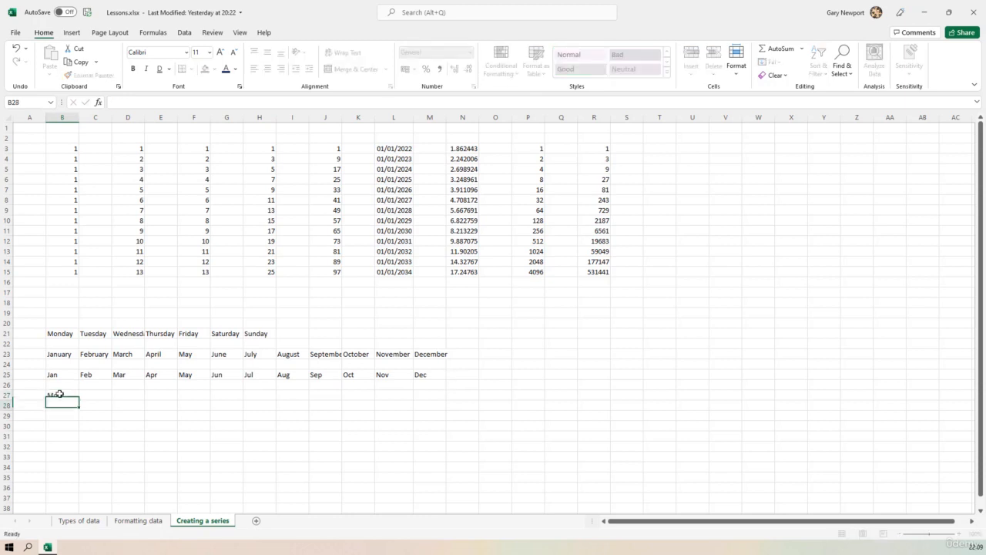
click(68, 395)
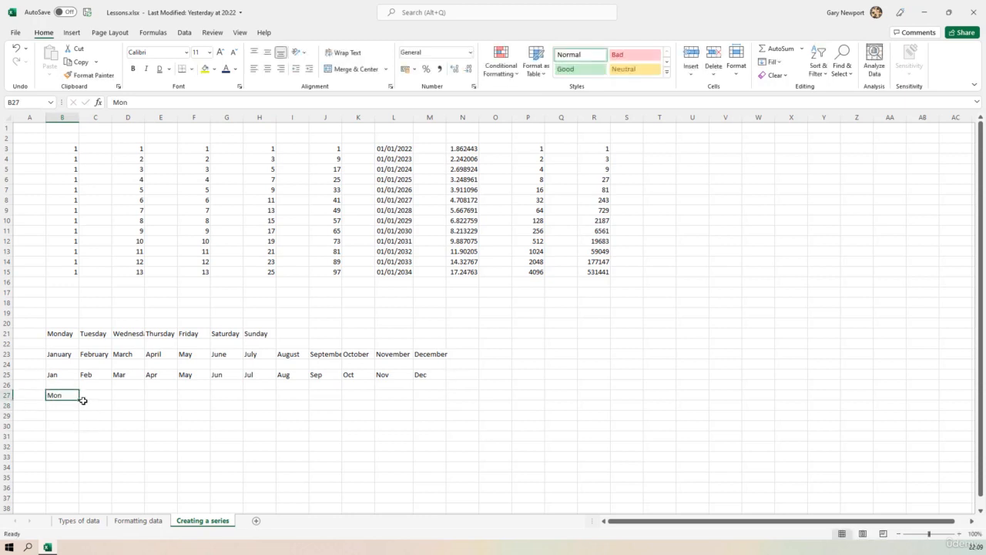
drag(79, 398, 278, 401)
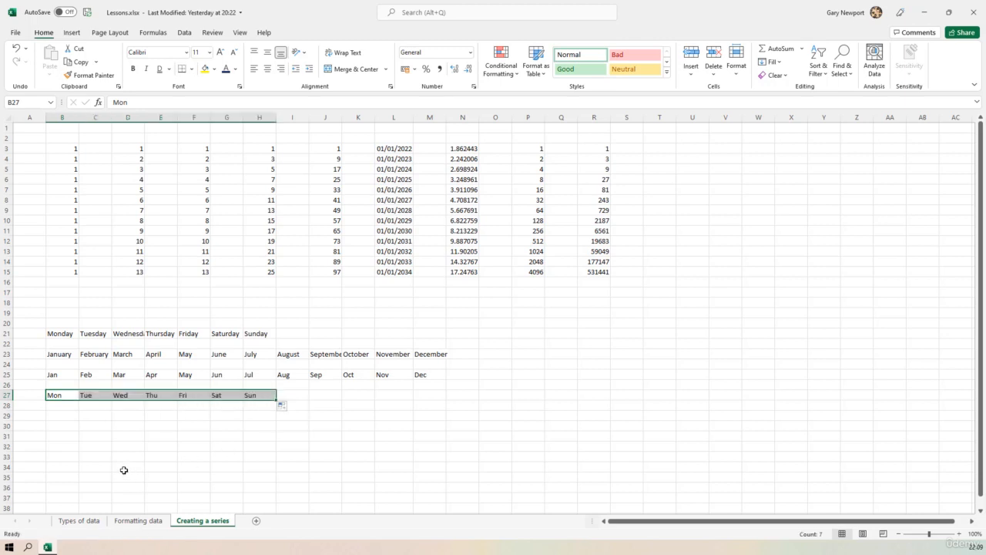